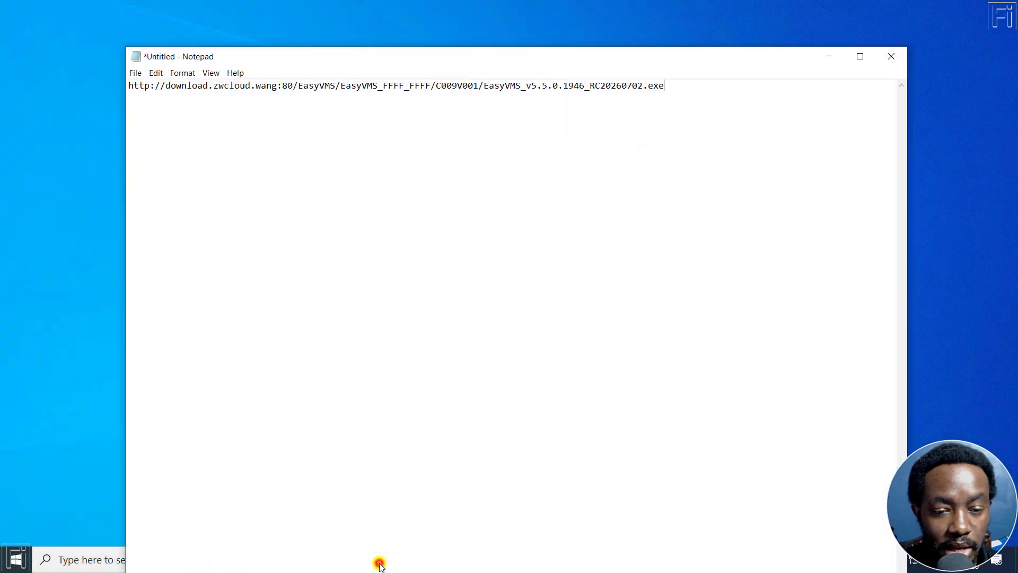
Step: Copy the installer URL from the note, open it in Microsoft Edge, and download EasyVMS_v5.5.0.1946_RC20260702.exe with the default duplicate-link option
key(ctrl+a)
key(ctrl+c)
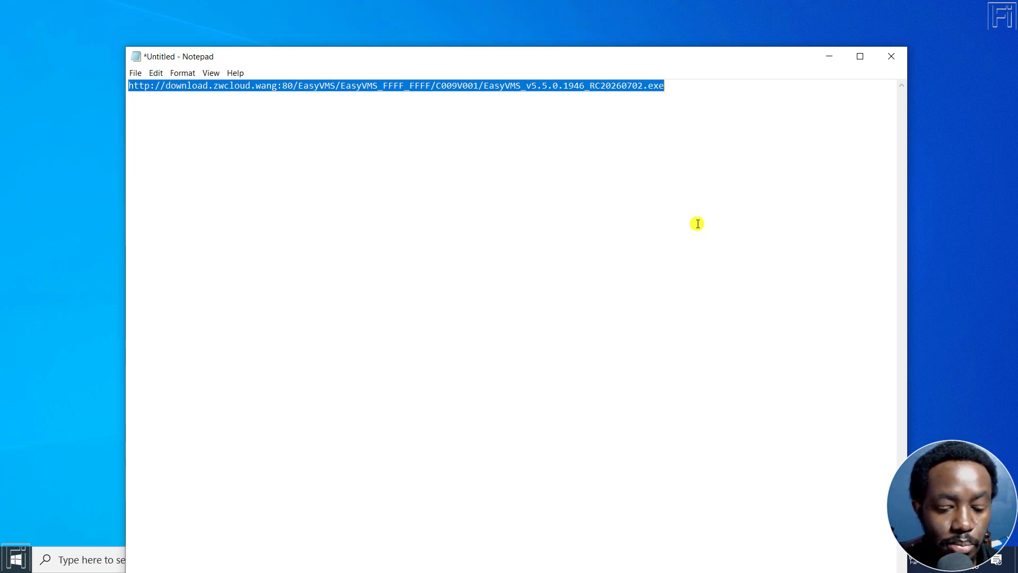
click(835, 58)
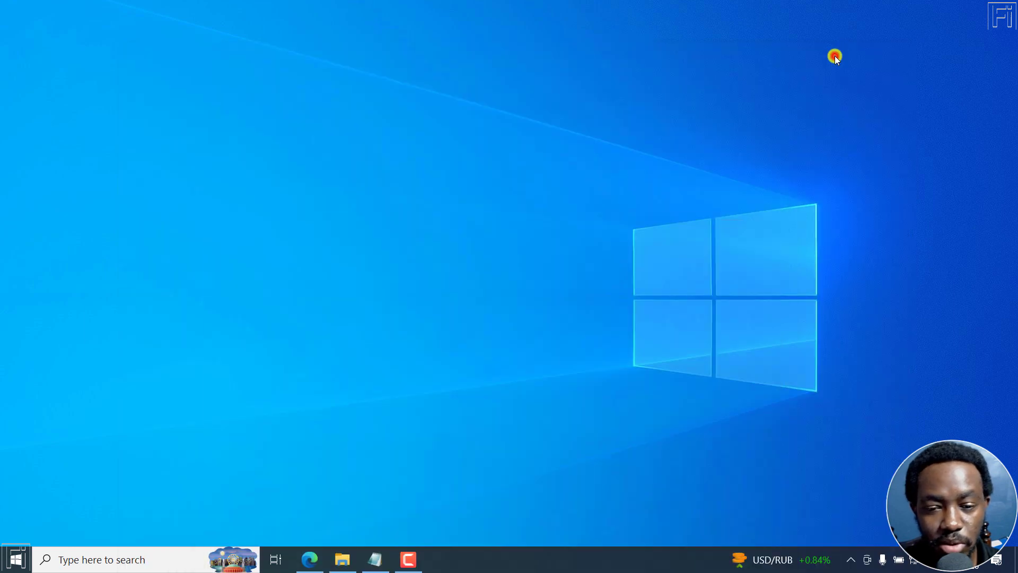
click(313, 551)
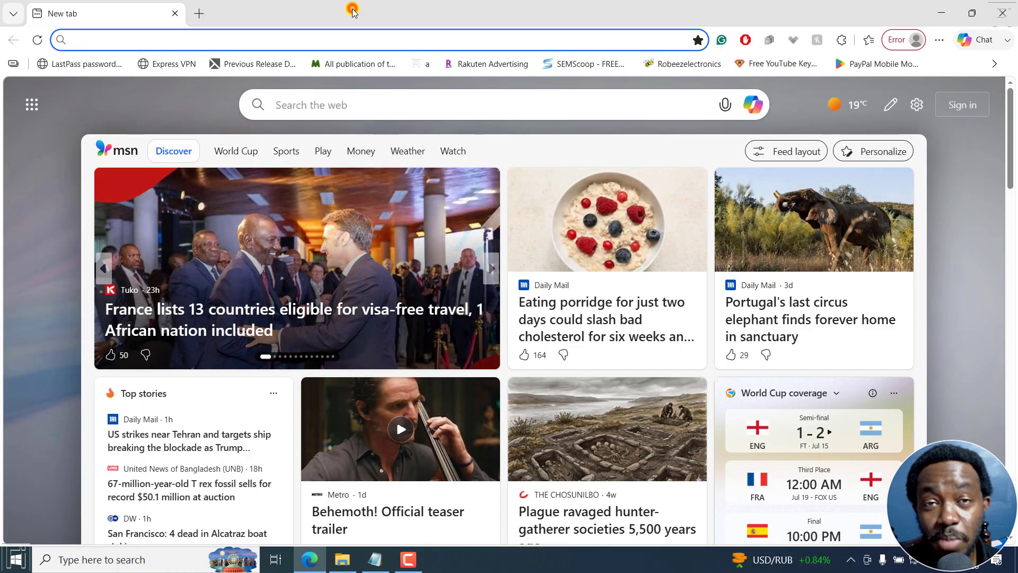
key(ctrl+v)
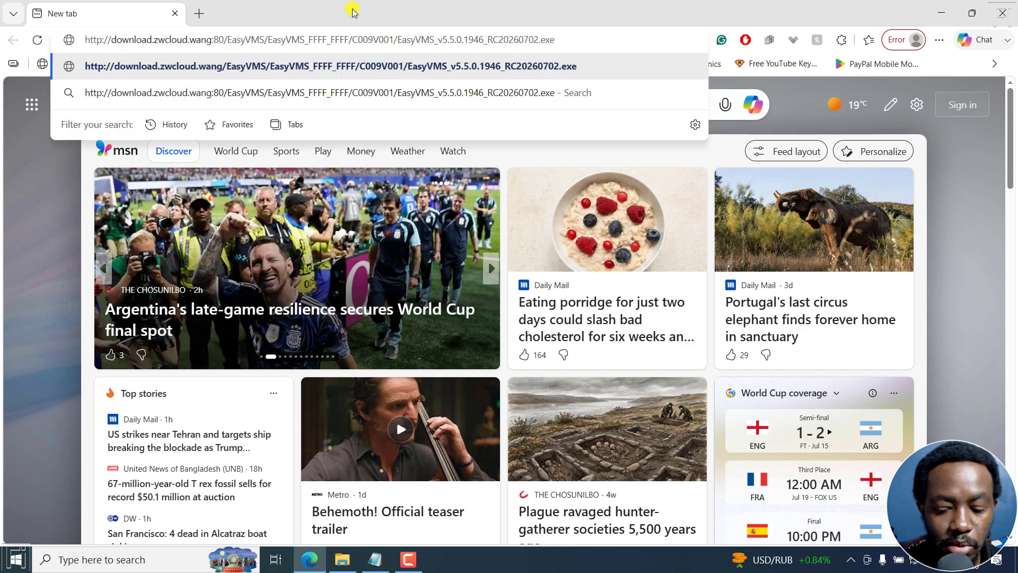
key(Return)
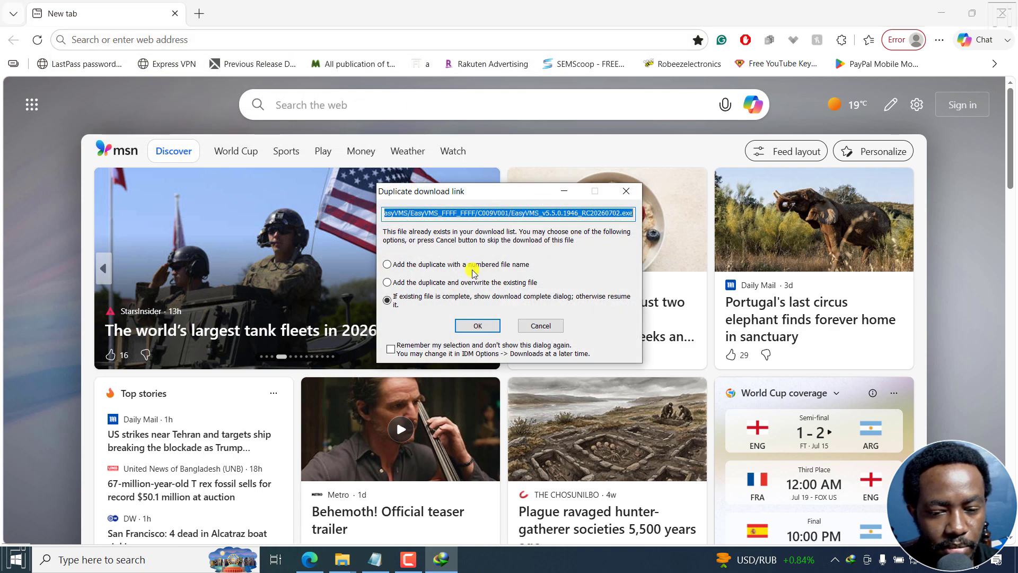
click(467, 325)
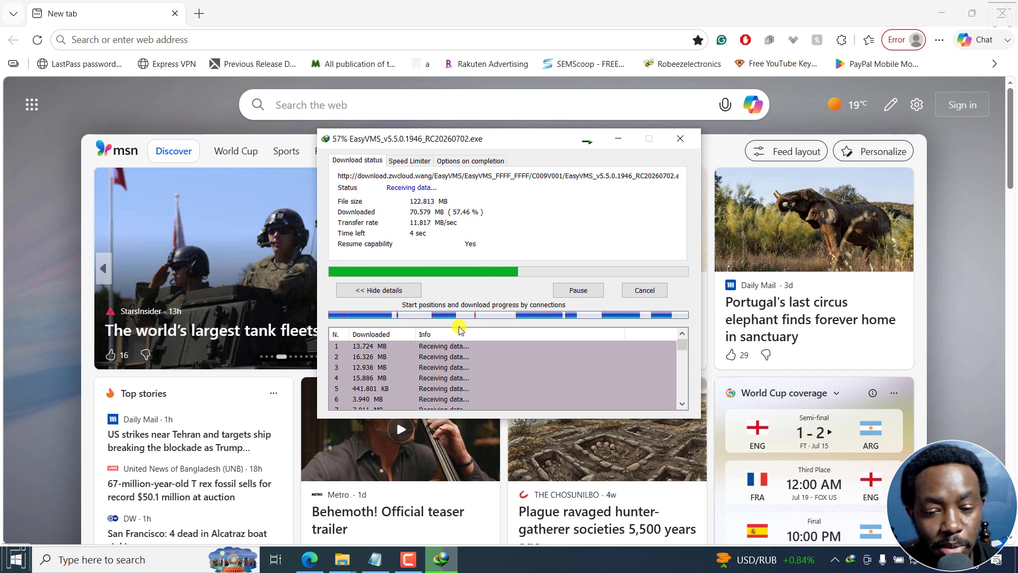
mouse_move(349, 569)
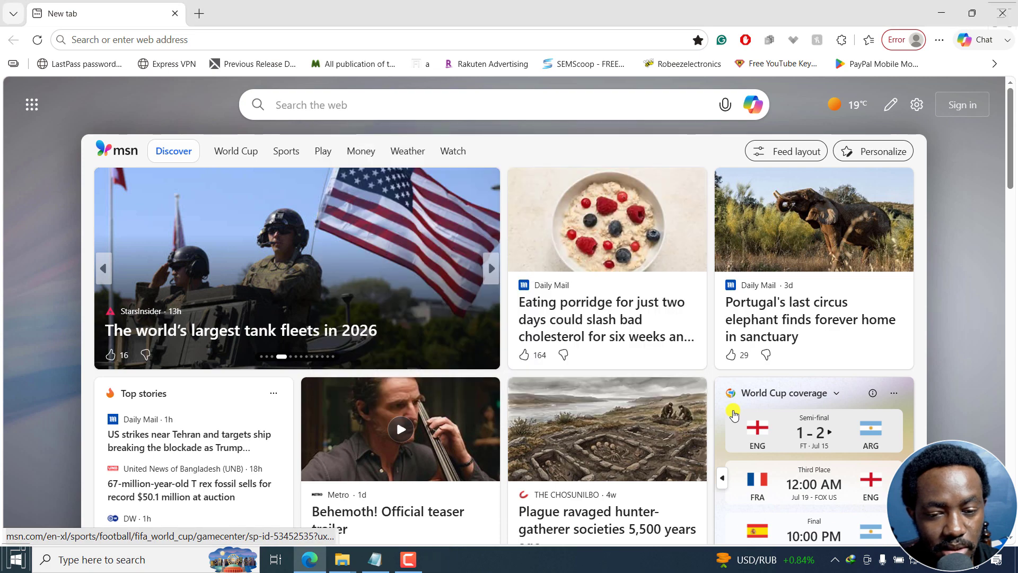
click(375, 562)
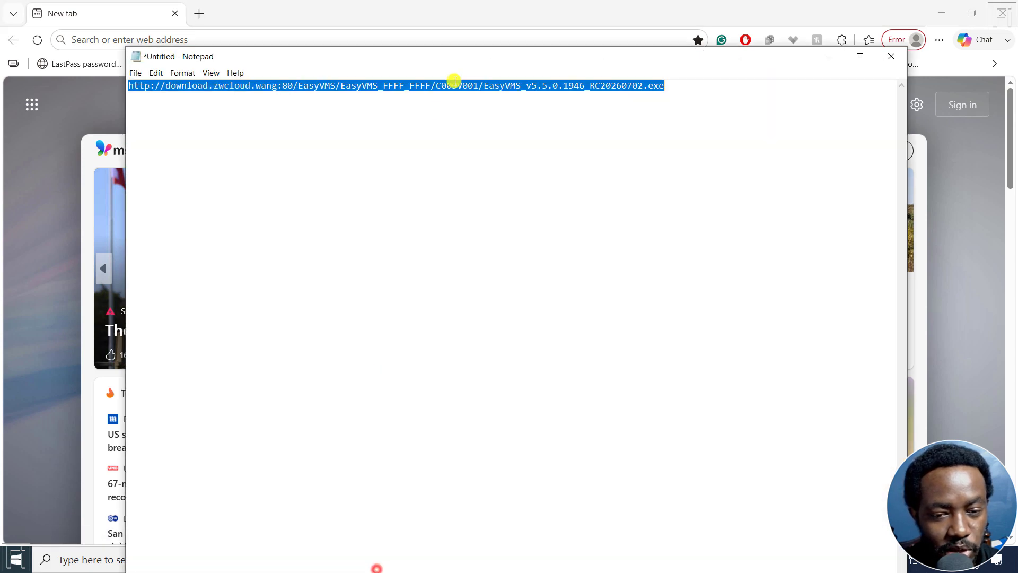
click(536, 109)
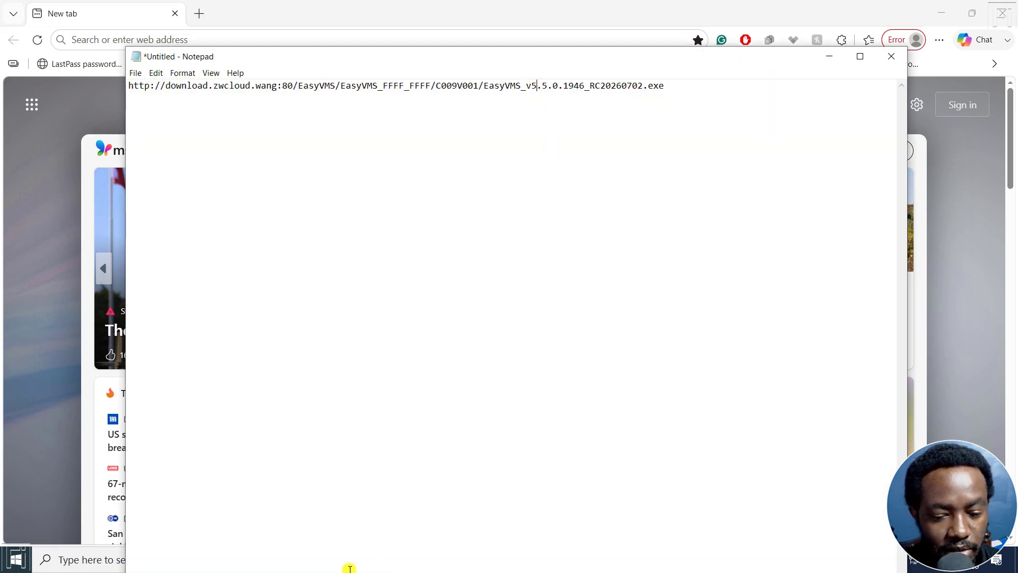
click(830, 56)
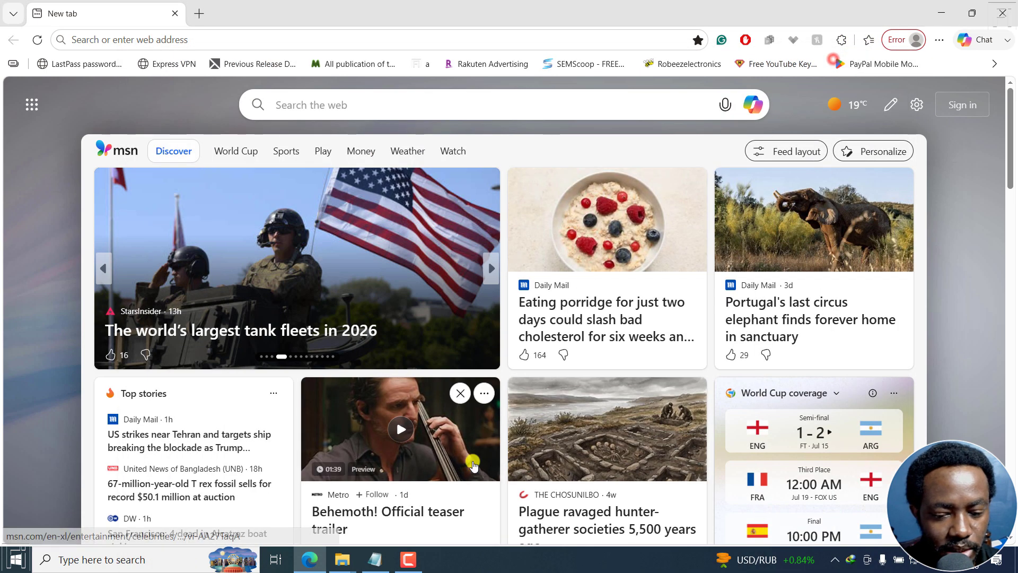
Step: Switch to File Explorer's Downloads > Programs folder and run EasyVMS_v5.5.0.1946_RC20260702.exe as administrator
mouse_move(343, 560)
click(389, 513)
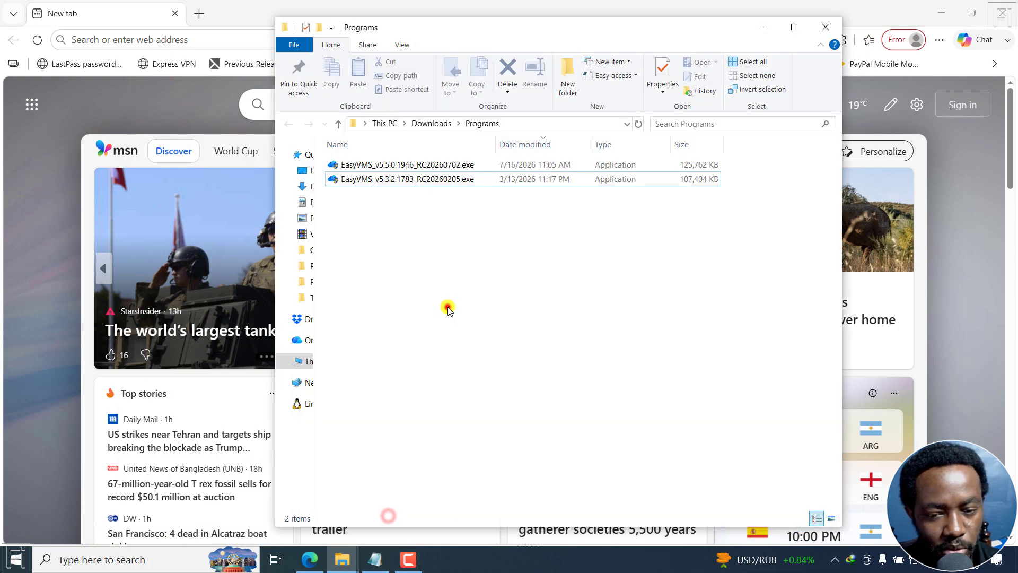
click(398, 165)
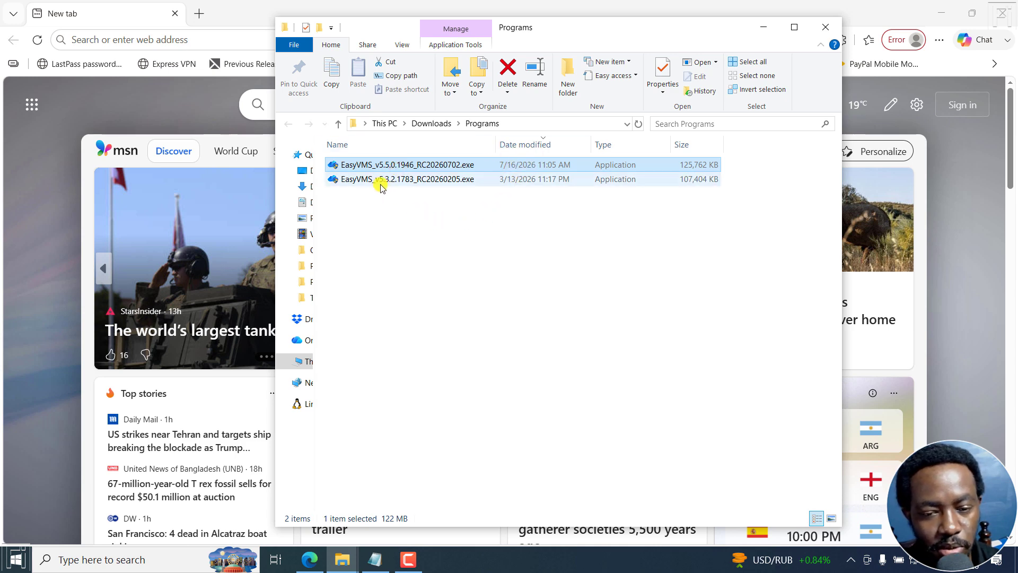
click(380, 183)
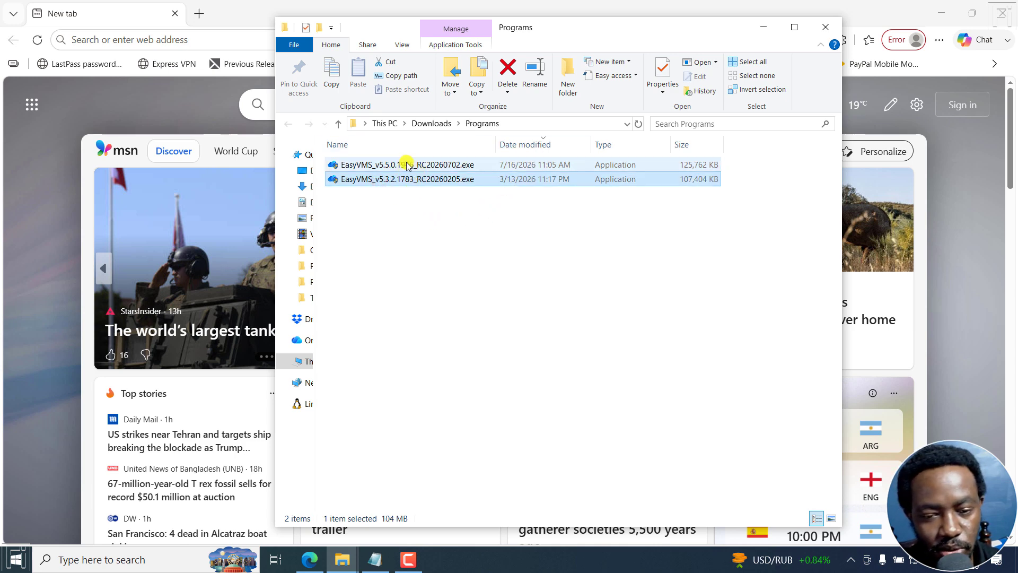
click(407, 165)
right_click(363, 166)
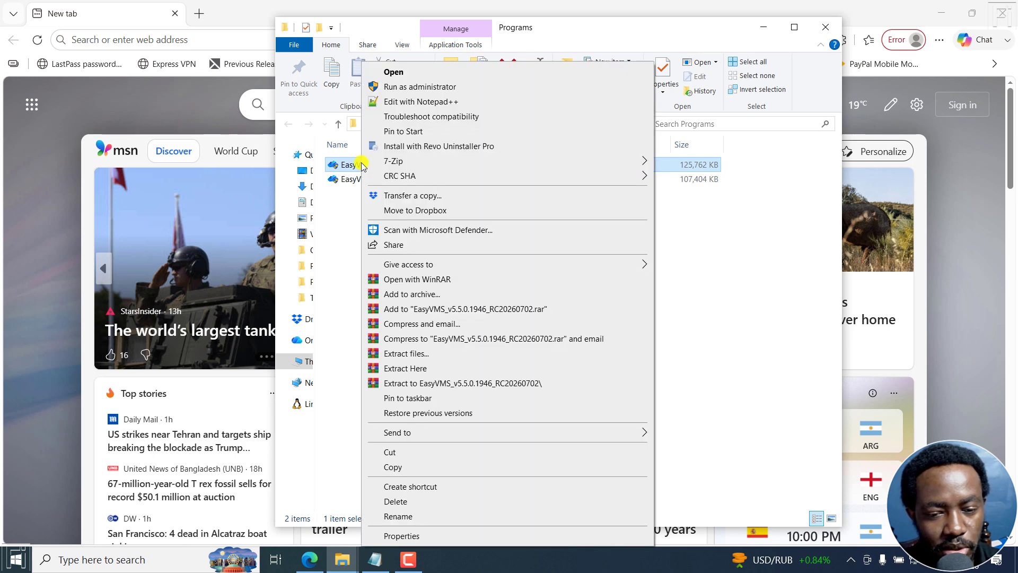
click(432, 87)
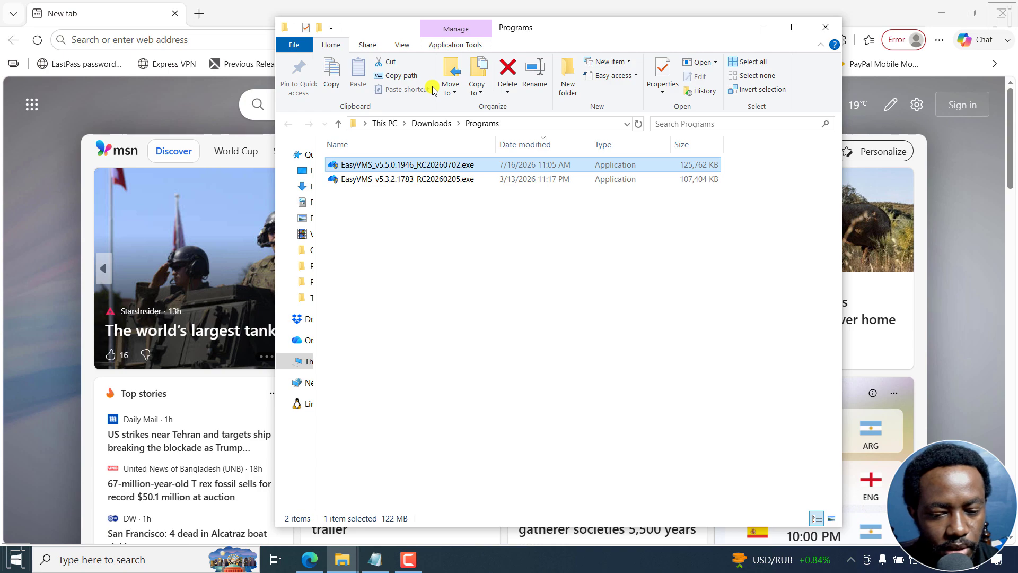
Step: Minimize the open windows and install EasyVMS for all users in C:\Program Files (x86)\EasyVMS, then close the setup wizard
click(759, 27)
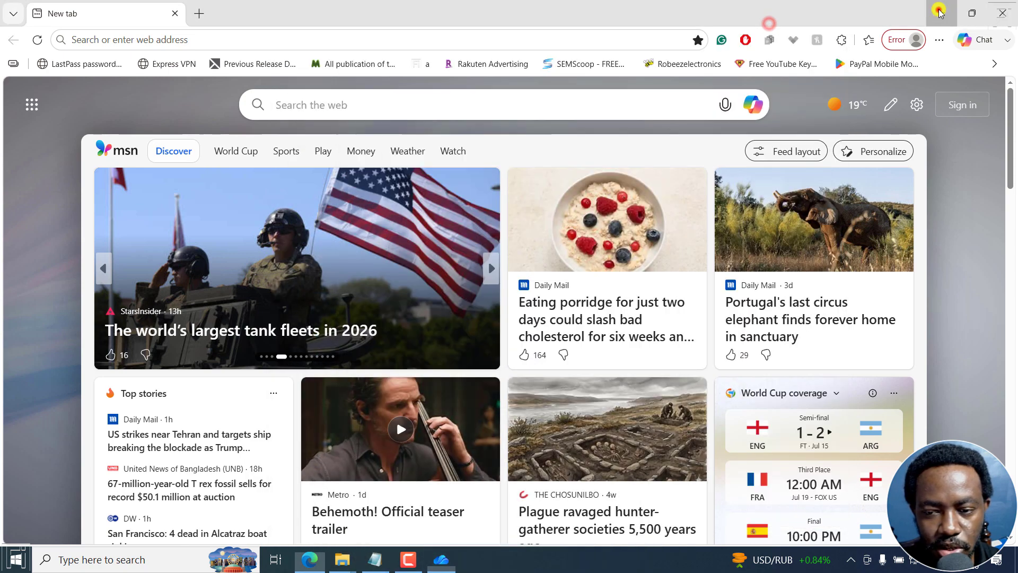
click(941, 10)
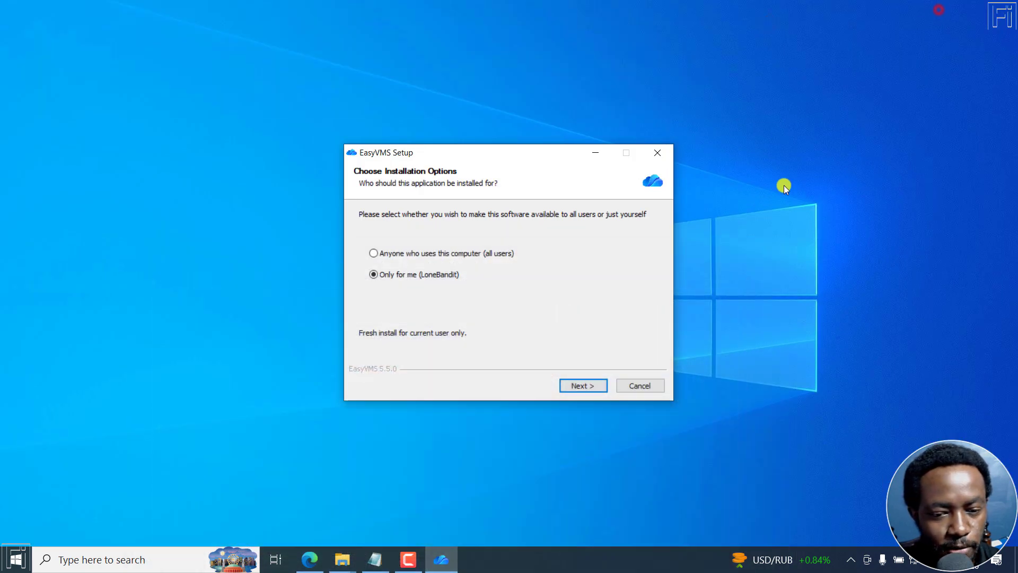
click(399, 253)
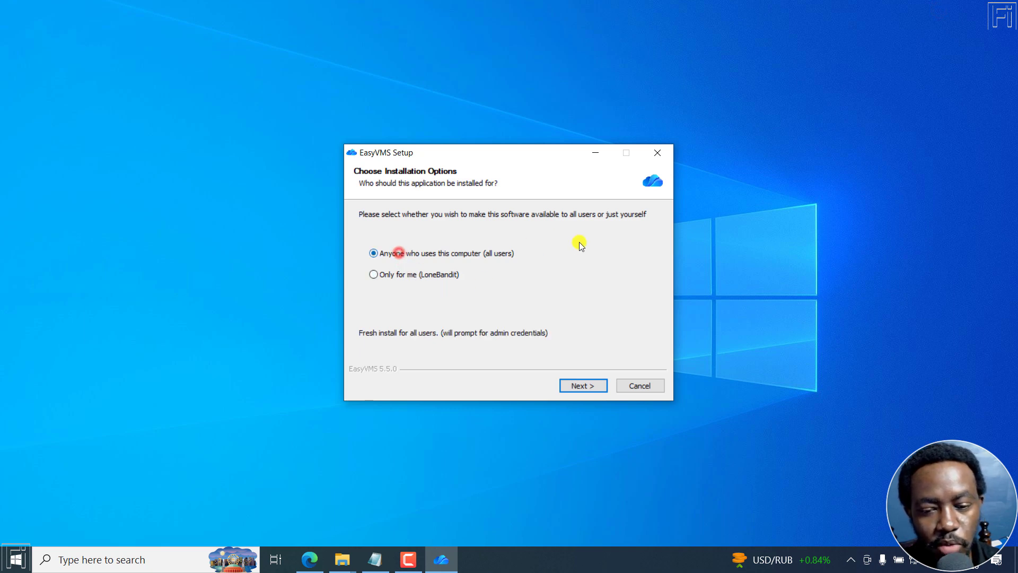
click(579, 387)
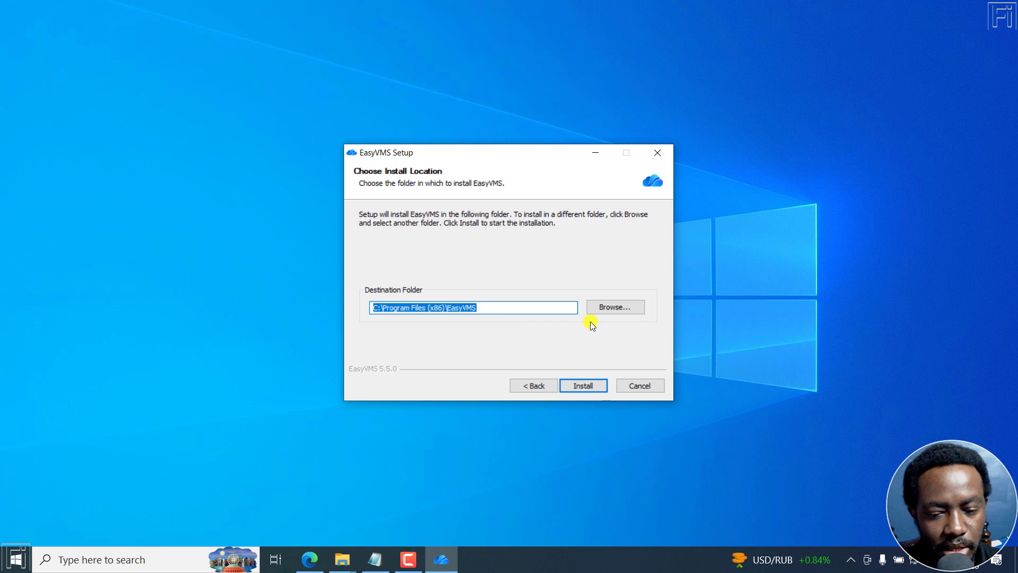
click(583, 386)
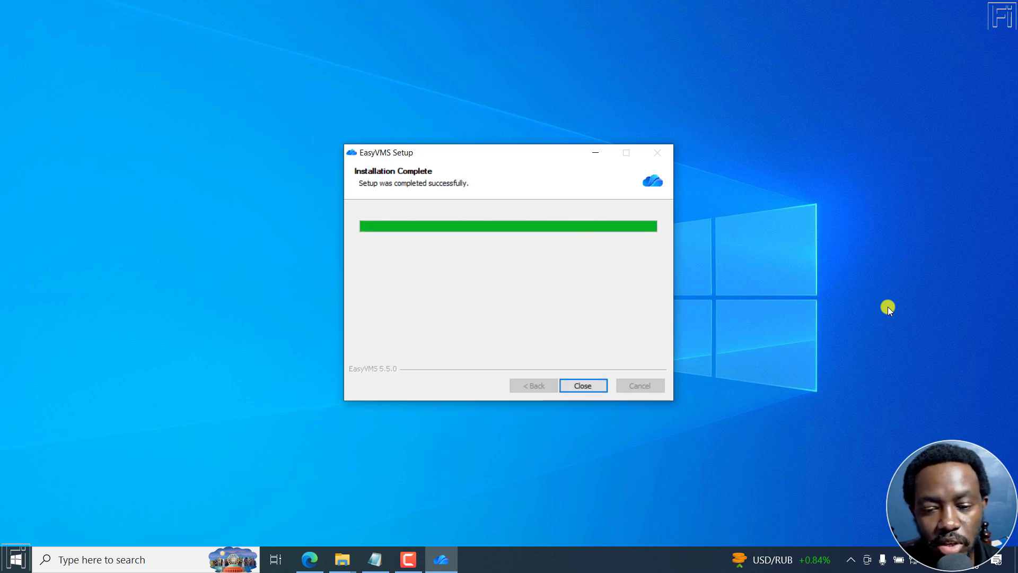
click(579, 386)
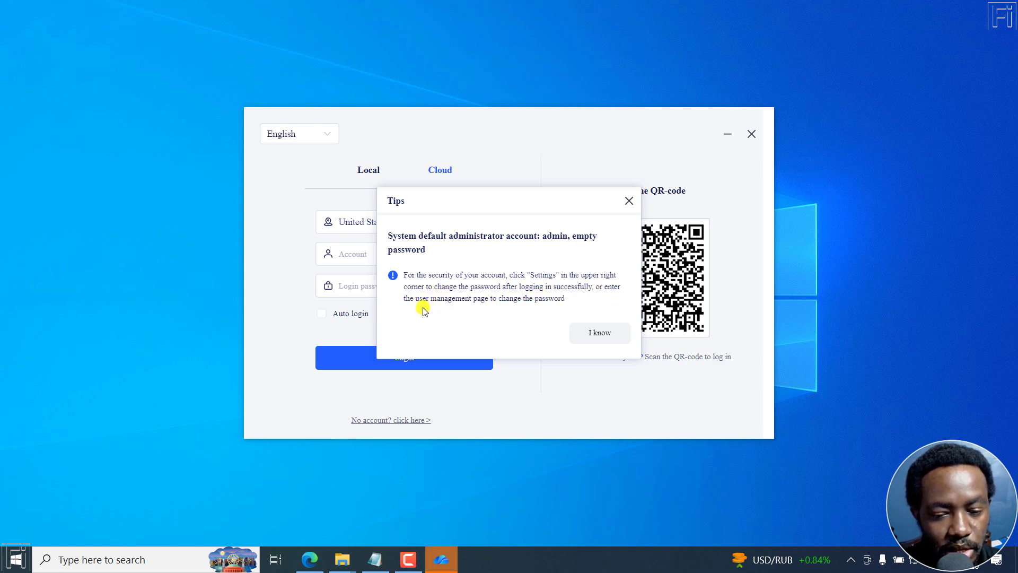
Step: Dismiss the default account tips and log in locally as admin with an empty password
click(627, 201)
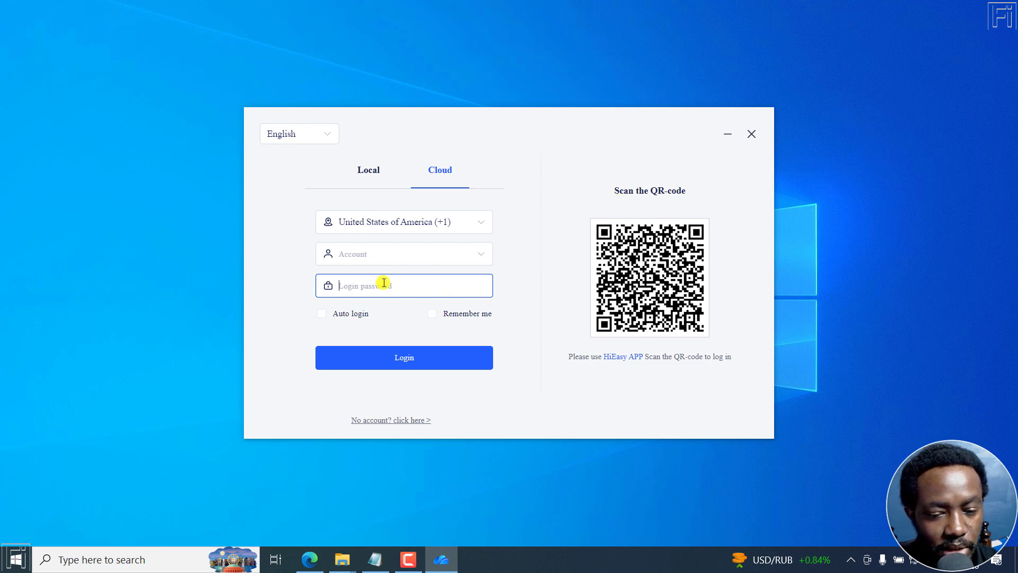
click(392, 359)
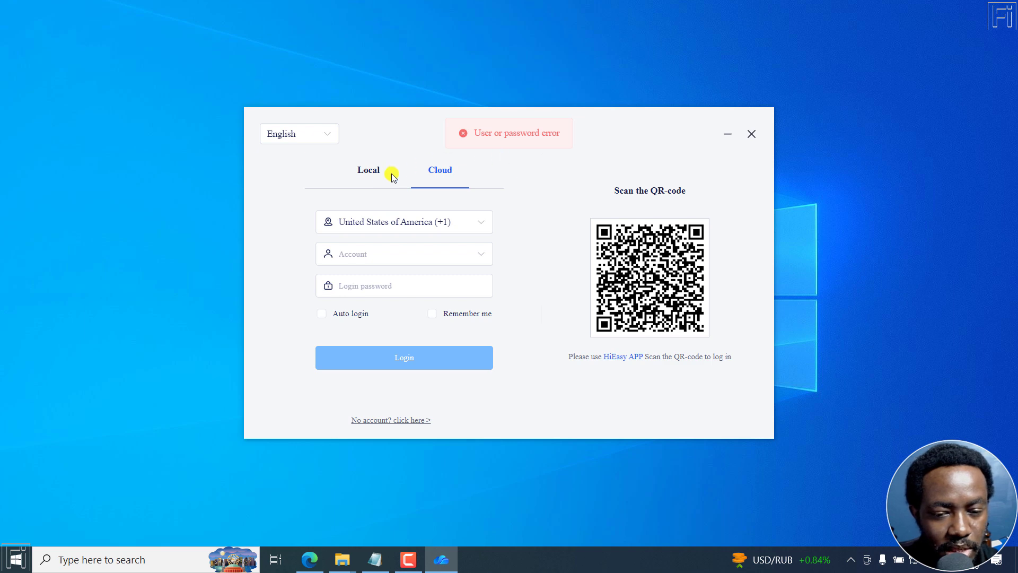
click(370, 170)
click(374, 359)
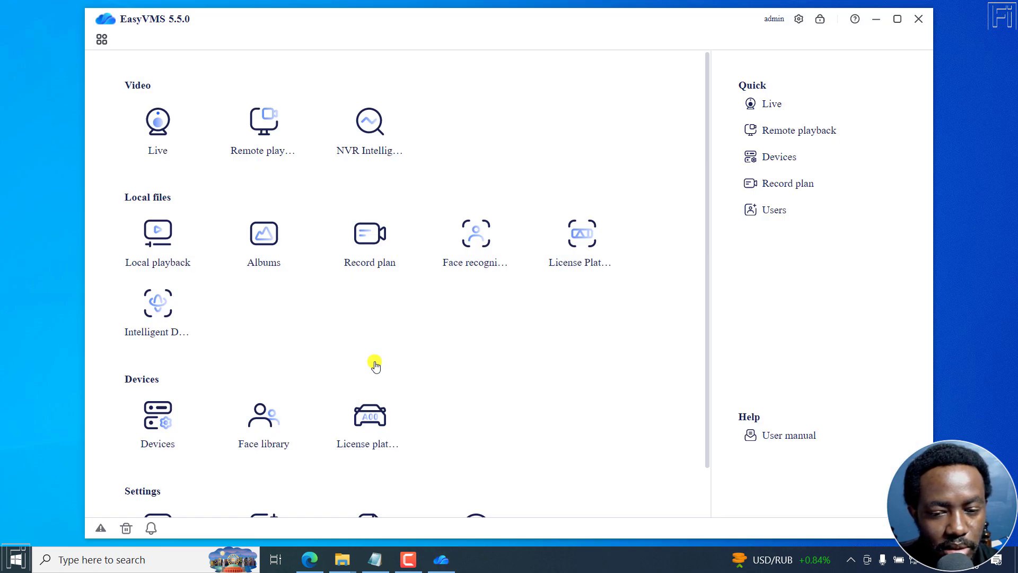
Step: View the Live page, dismissing its navigation and auto-add device prompts, and return to the function menu
click(162, 118)
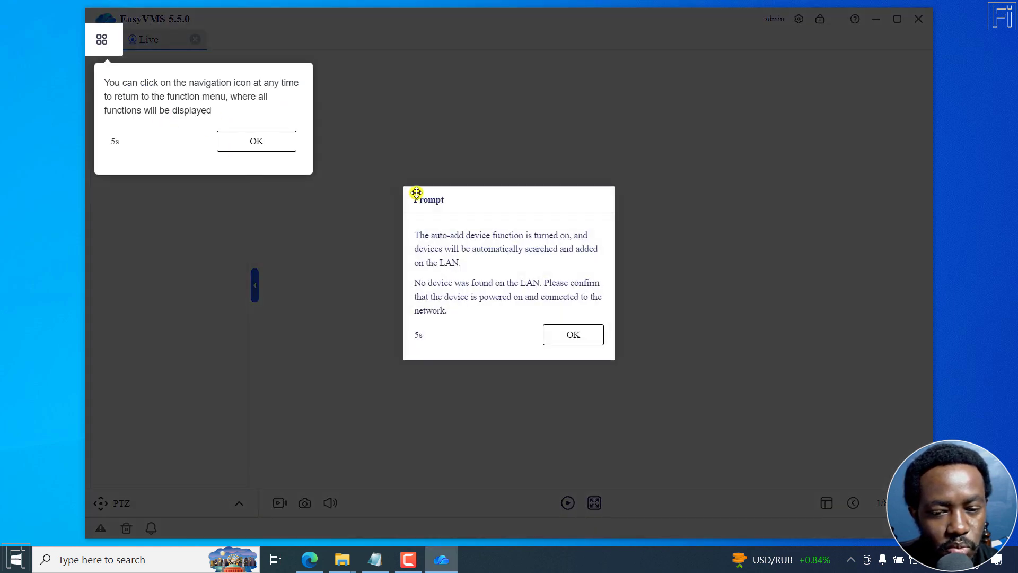
click(263, 143)
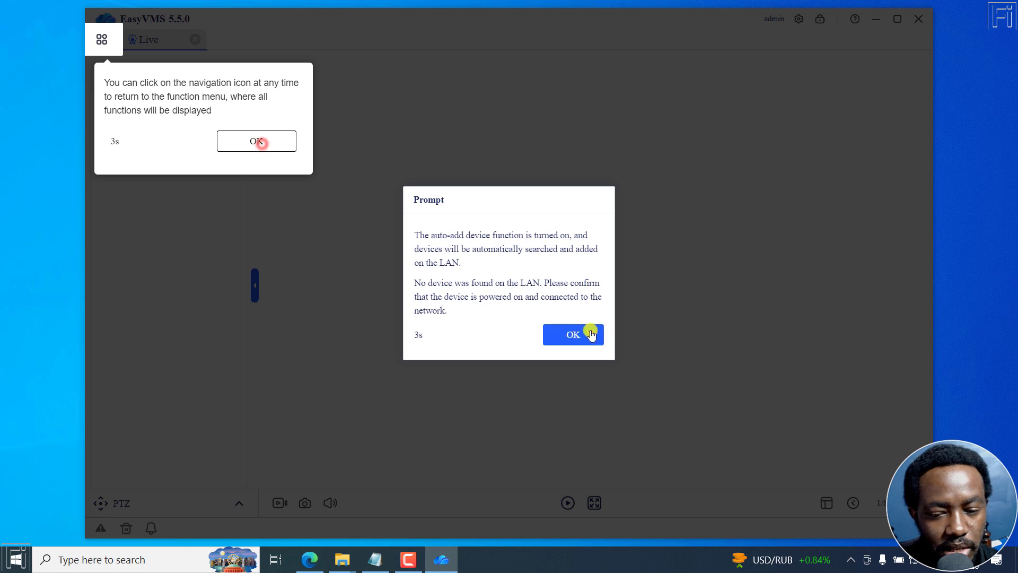
click(570, 334)
click(234, 139)
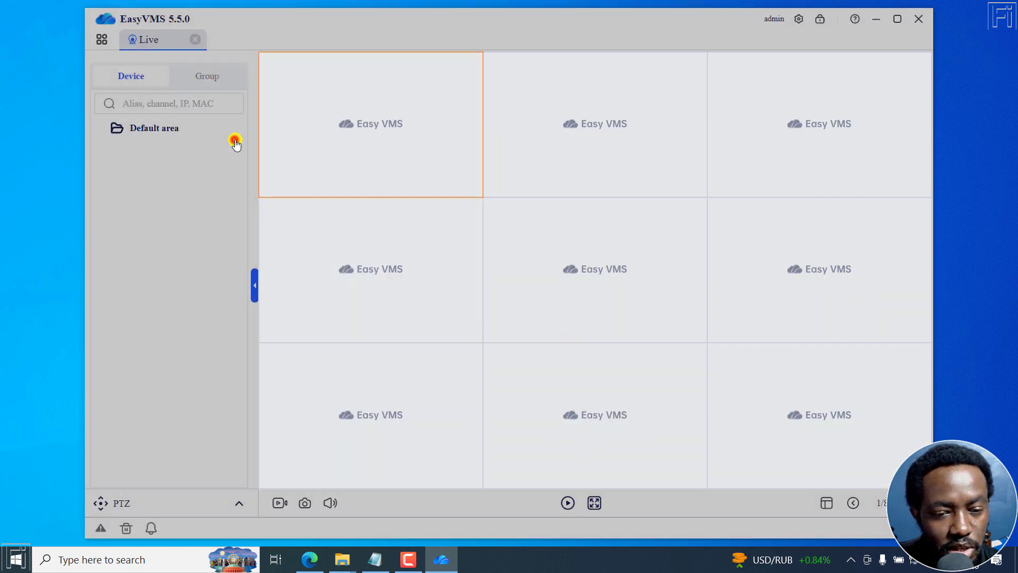
click(195, 39)
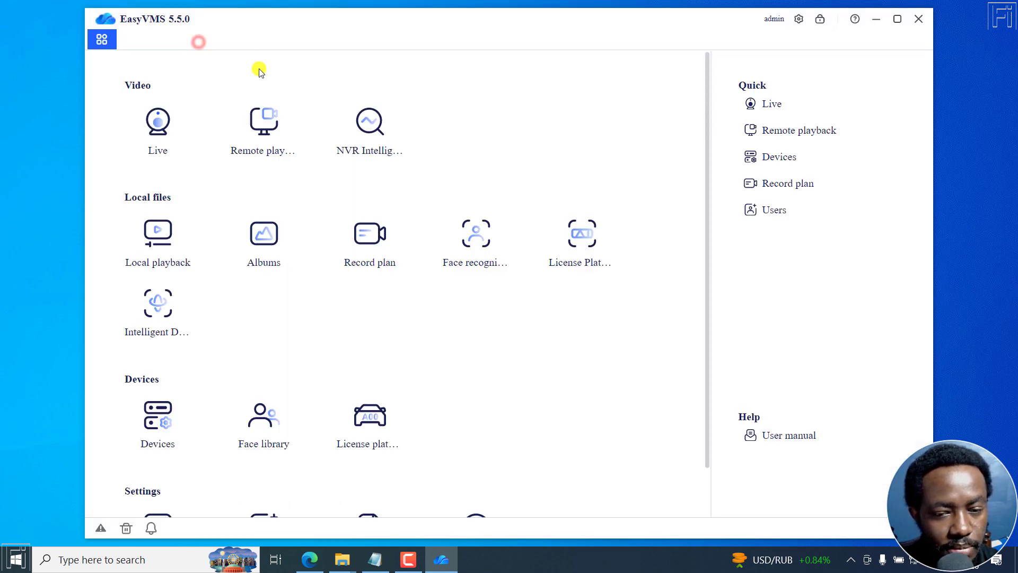
Step: Log out of the local admin account and confirm the logout
click(793, 21)
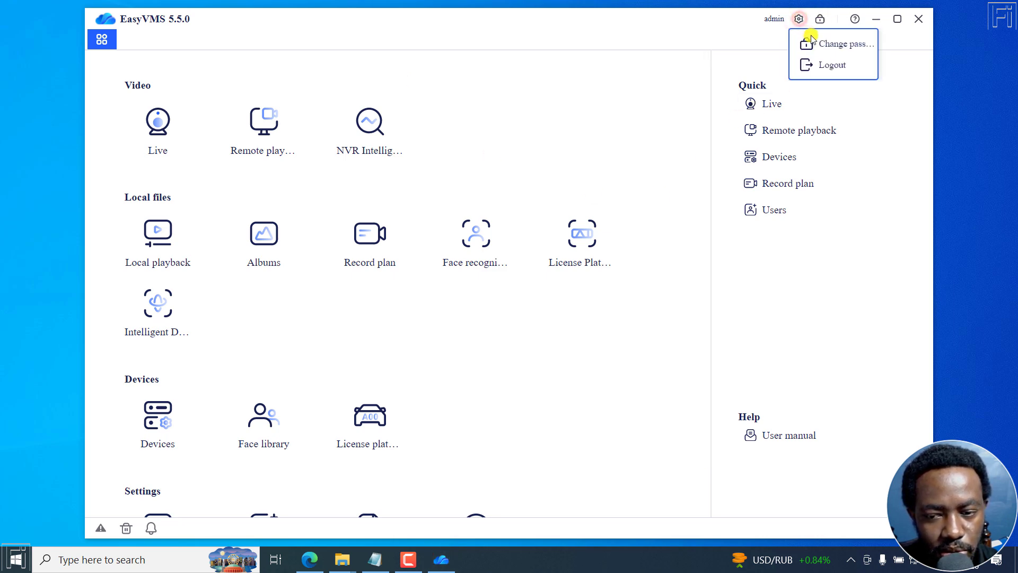
click(832, 64)
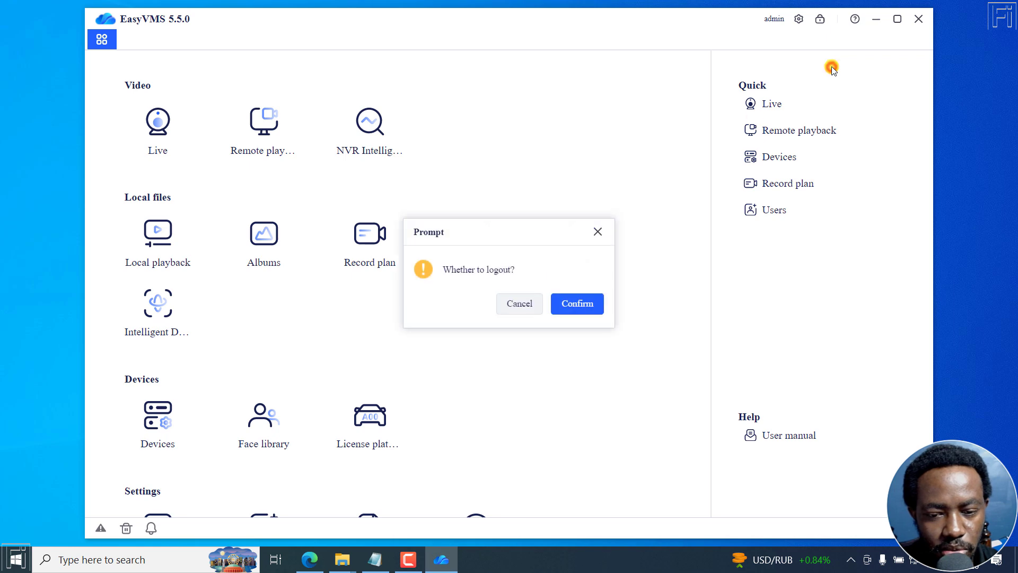
click(581, 303)
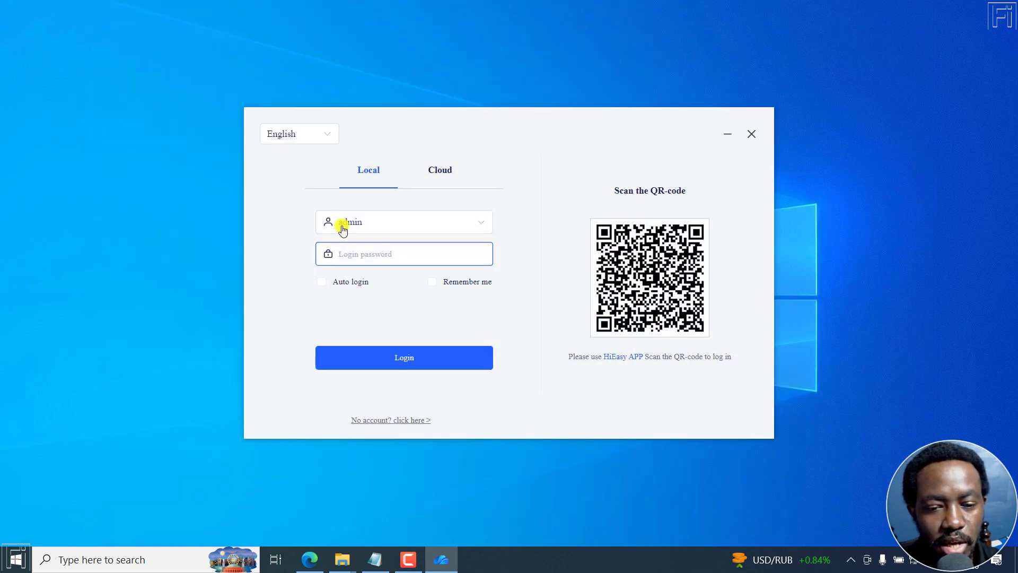
Step: Switch to Cloud login and set its country to Jamhuri ya Kenya (+254)
click(358, 175)
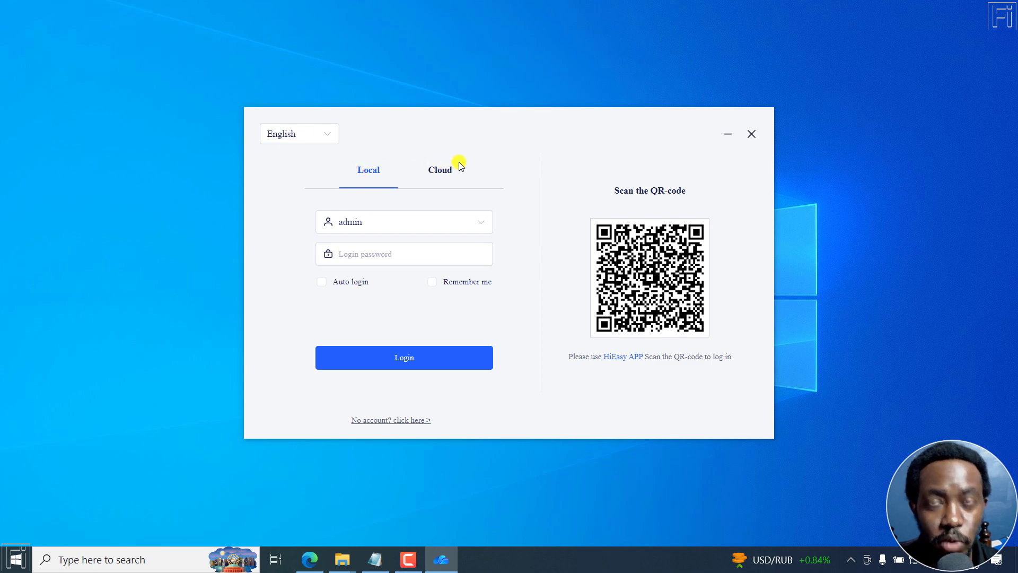
click(440, 170)
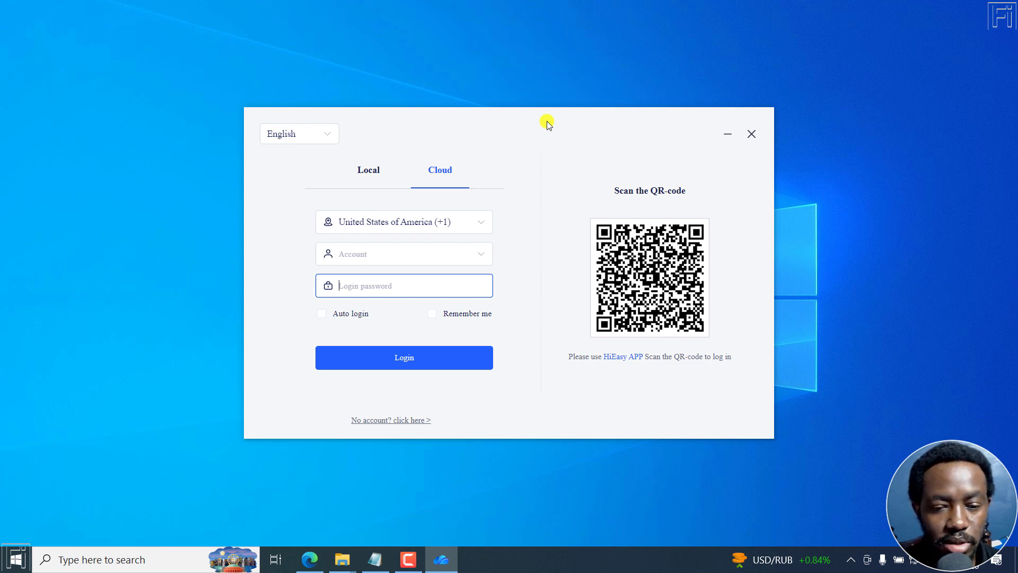
click(484, 224)
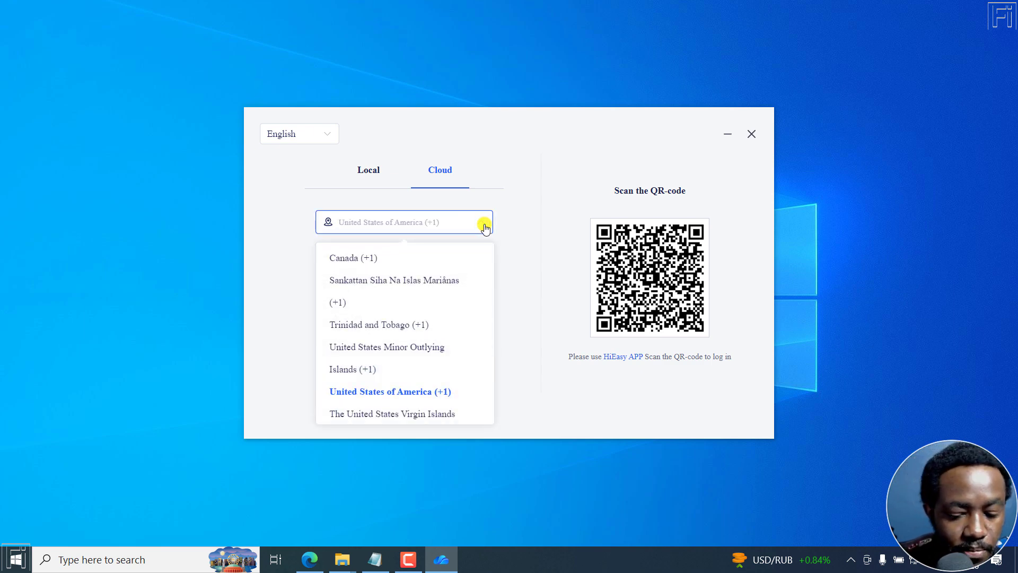
text(kenya)
click(441, 257)
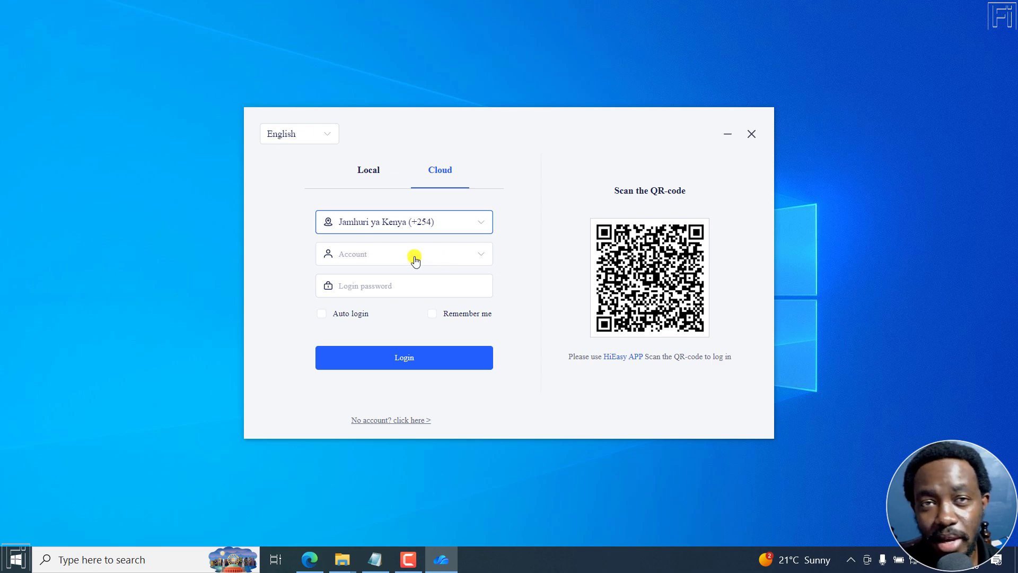
Step: Fill in the cloud account and its login password, and log in to the cloud account
click(360, 252)
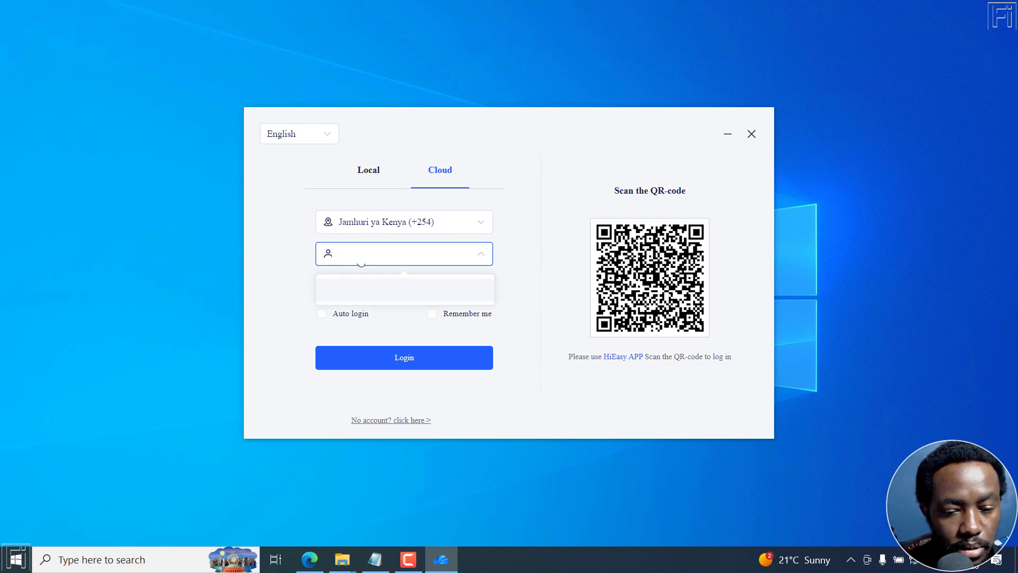
click(527, 260)
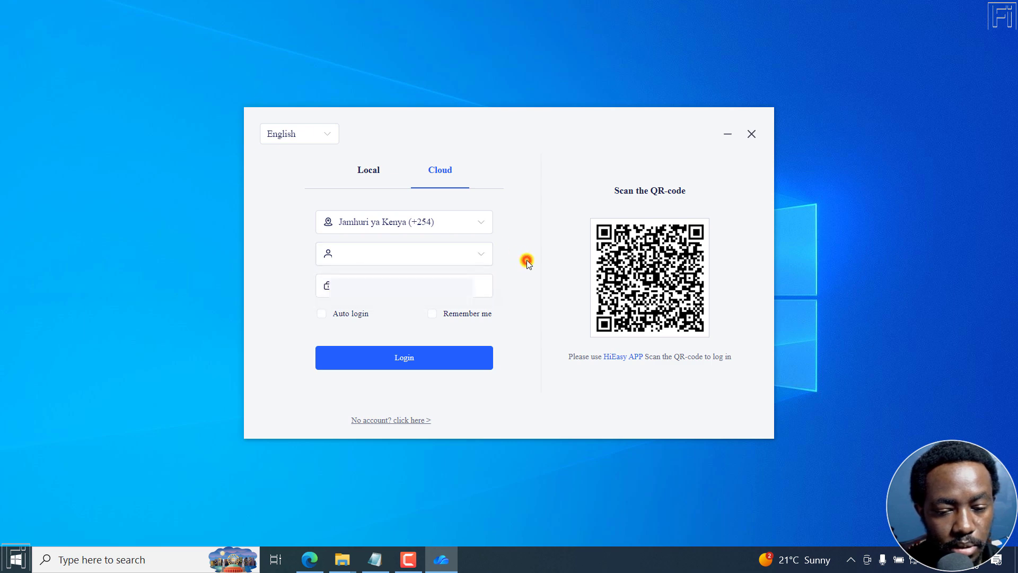
click(399, 288)
text(****)
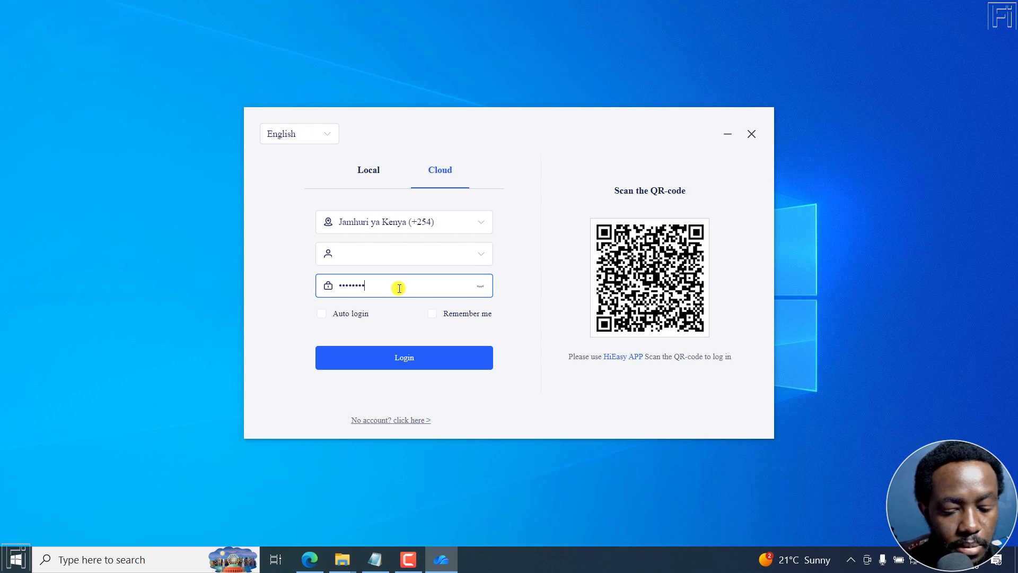
click(412, 357)
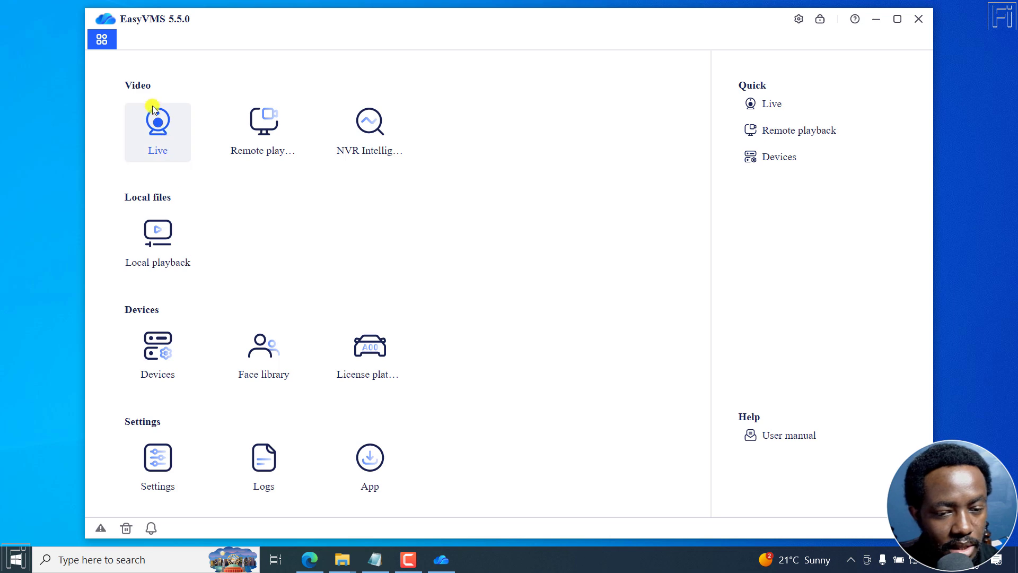
Step: Start live view of all four Gate b tenants channels on the Live page and maximize the program window
click(159, 131)
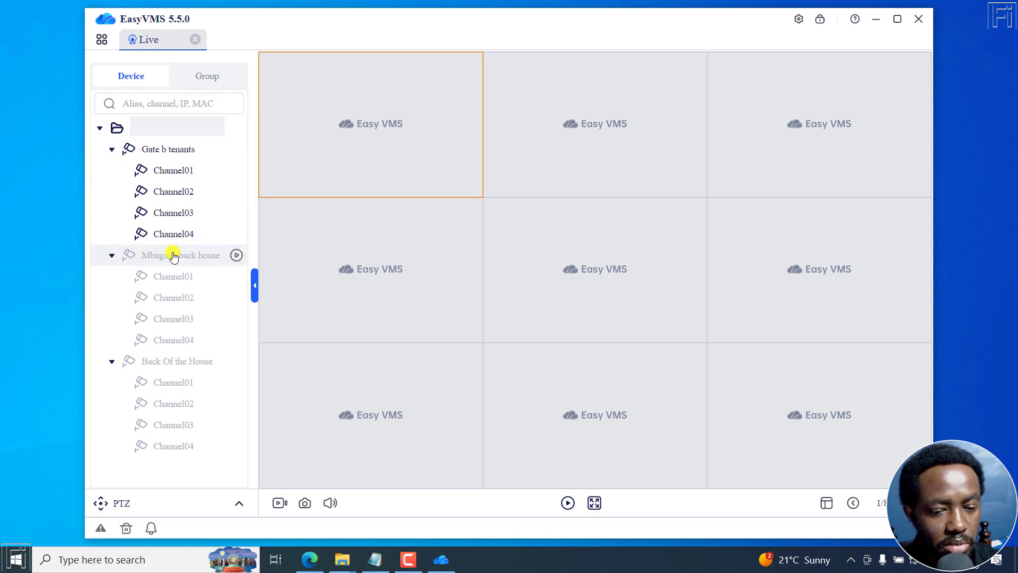
click(236, 153)
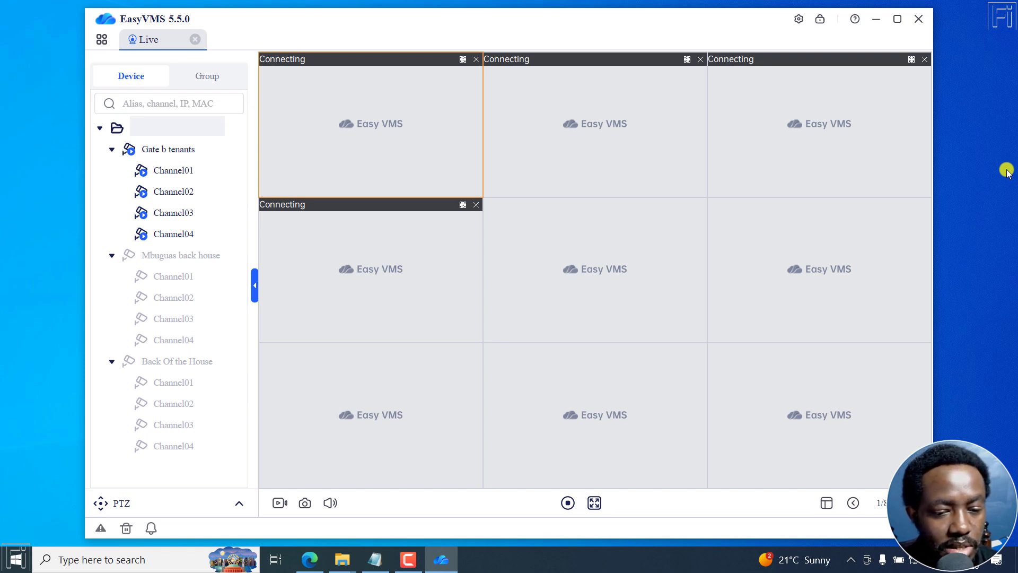
click(898, 20)
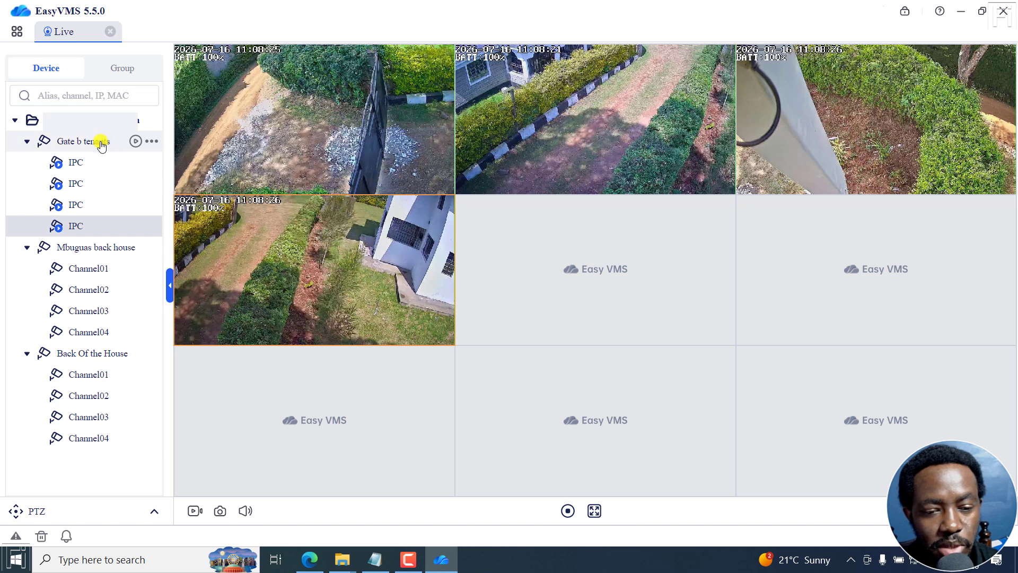
Step: Start live view of all channels of the back house device and the Back Of the House device
click(152, 249)
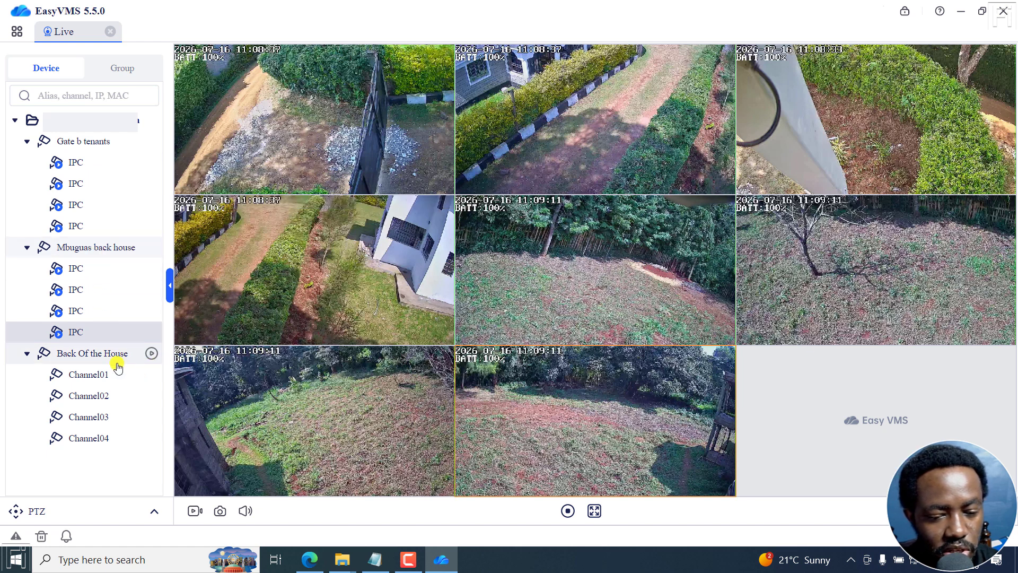
click(152, 357)
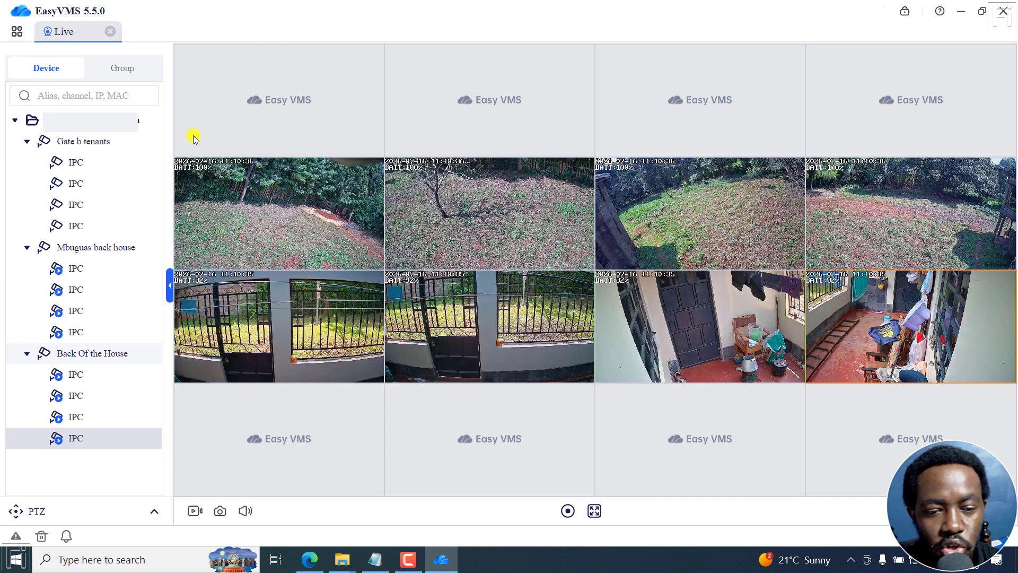
Step: Restart live view of all Gate b tenants channels alongside the other two devices
mouse_move(147, 141)
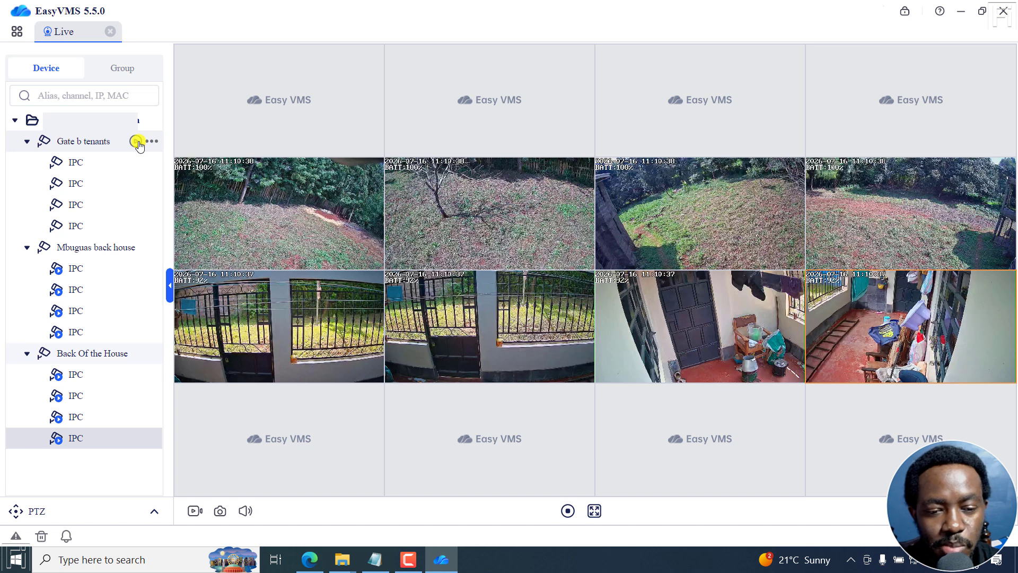